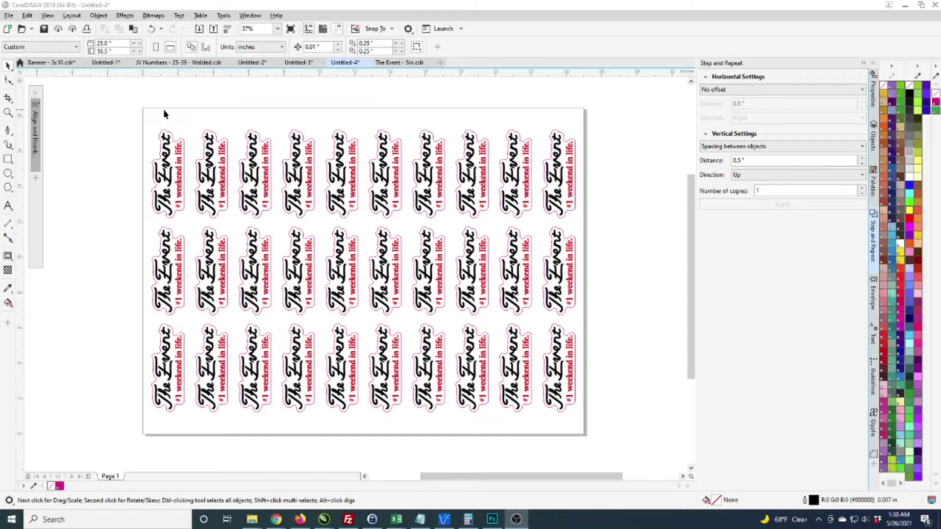
Confirm the 25-inch page width and marquee-select the whole sticker grid
left_click(107, 43)
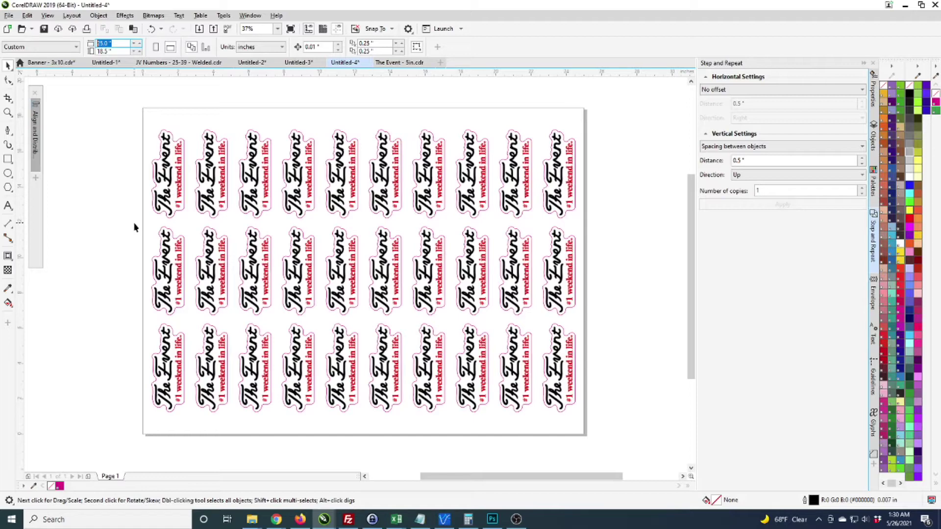
key("Return")
left_click_drag(133, 118, 558, 425)
left_click_drag(136, 120, 589, 420)
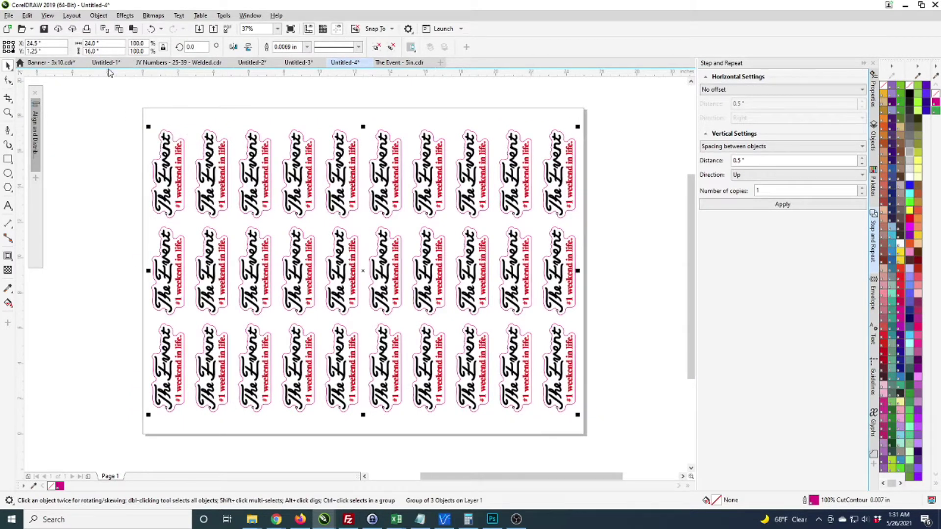
Compare the grid's height with the page height, then bring up the Launch application list
double_click(100, 51)
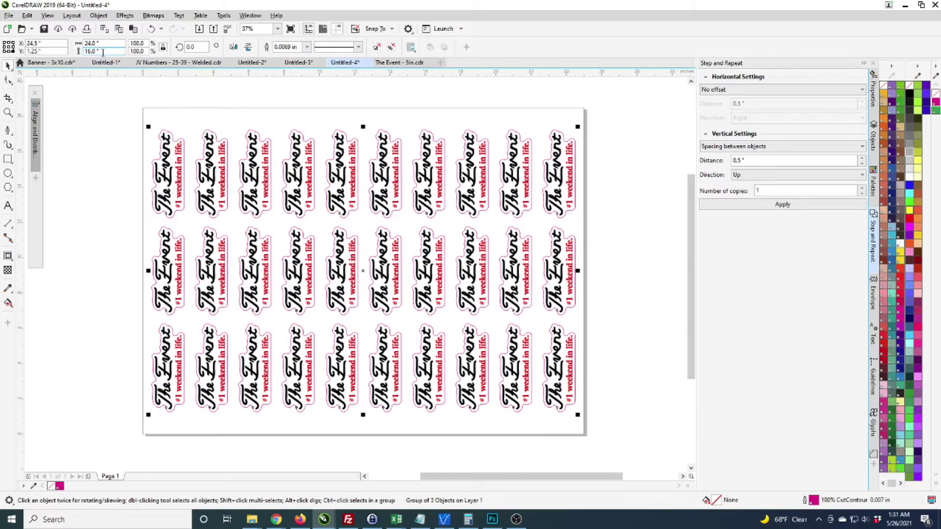
left_click(112, 172)
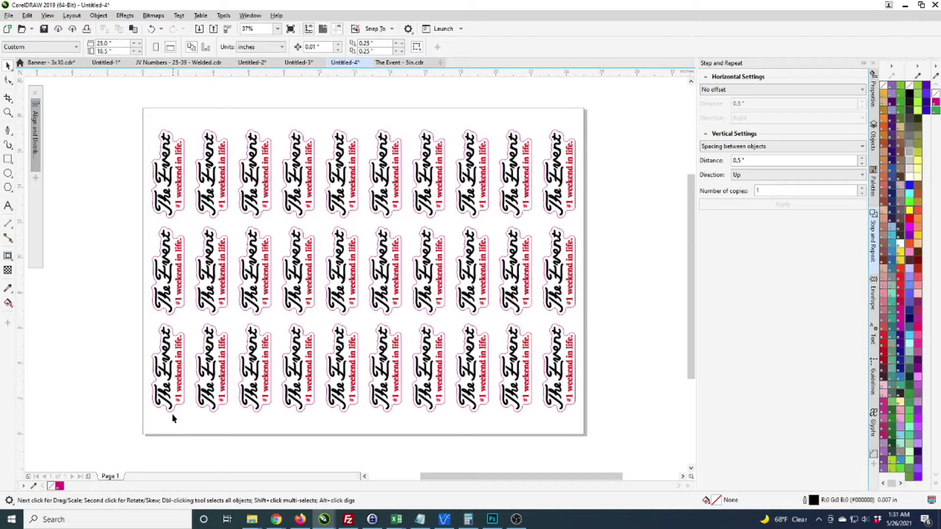
left_click(113, 51)
left_click(99, 363)
left_click(461, 30)
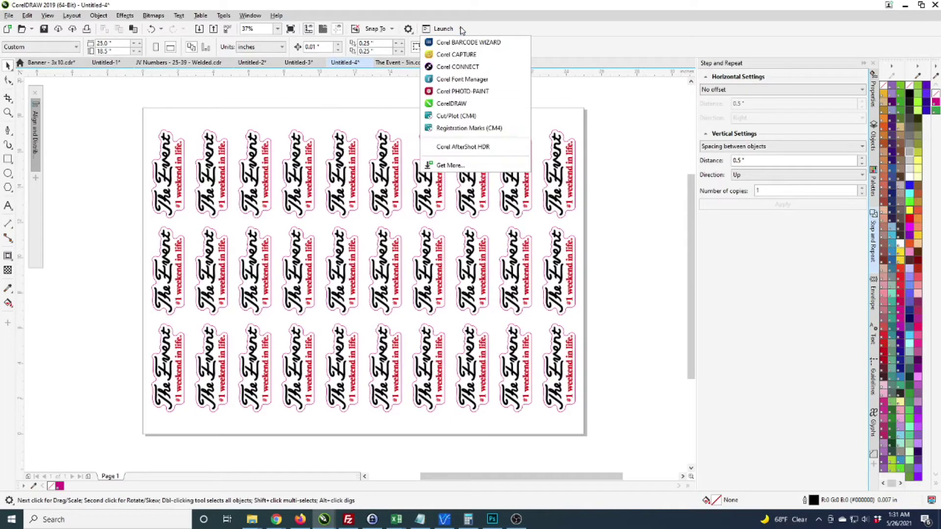
Add Graphtec 4 Points Type 2 registration marks with a 0.25in margin using Registration Marks (CM4)
left_click(463, 129)
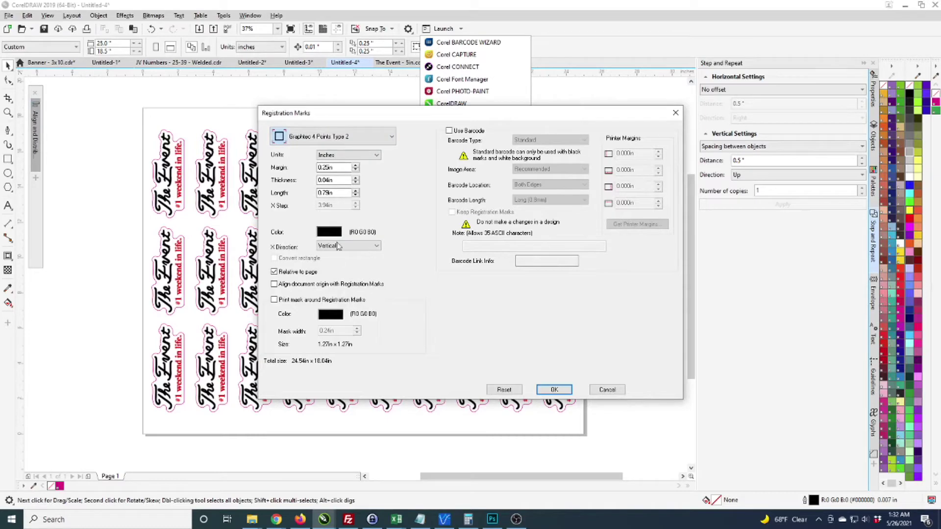
double_click(336, 168)
left_click(550, 390)
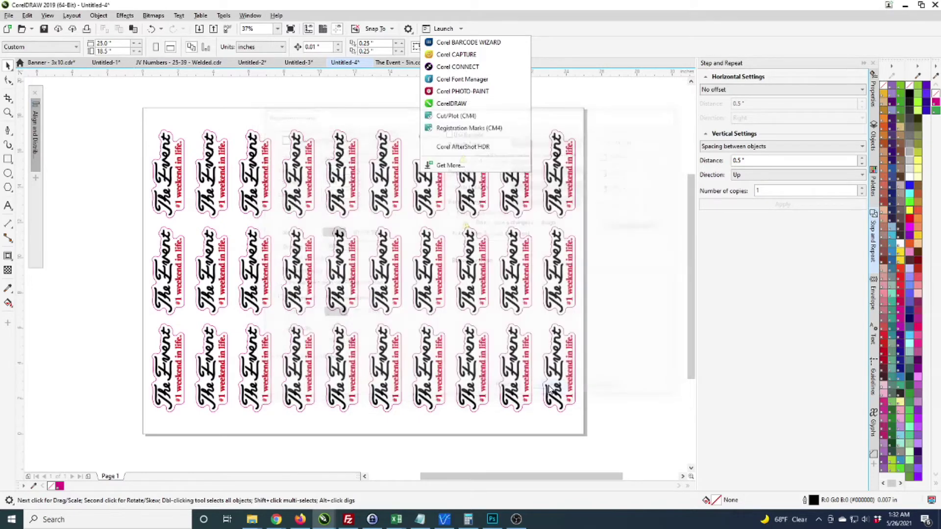
left_click(109, 172)
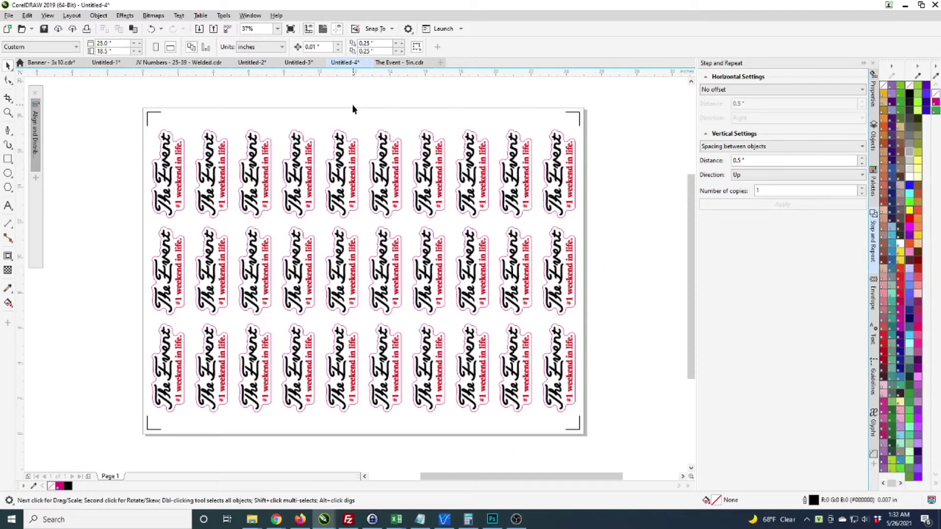
Start Publish to PDF and browse to Print & Cut > client folder > 2021-05-11
left_click(227, 30)
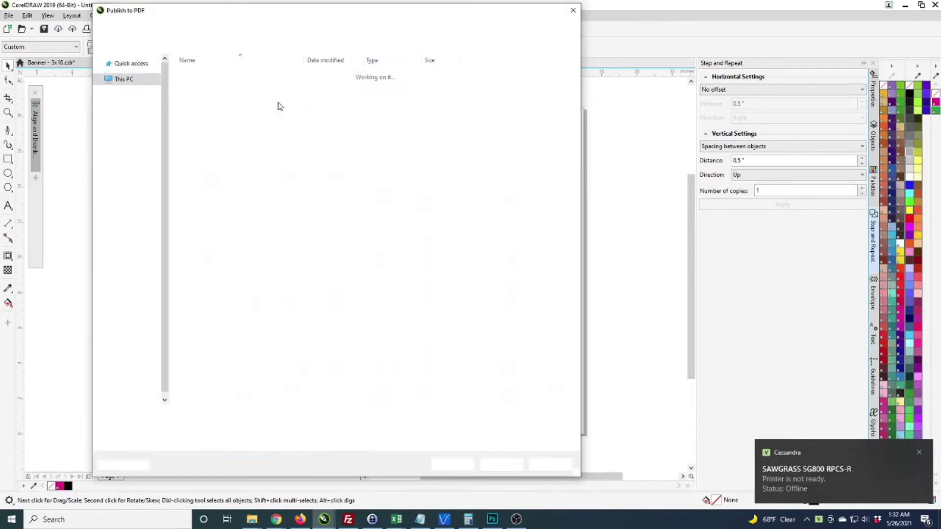
left_click(338, 29)
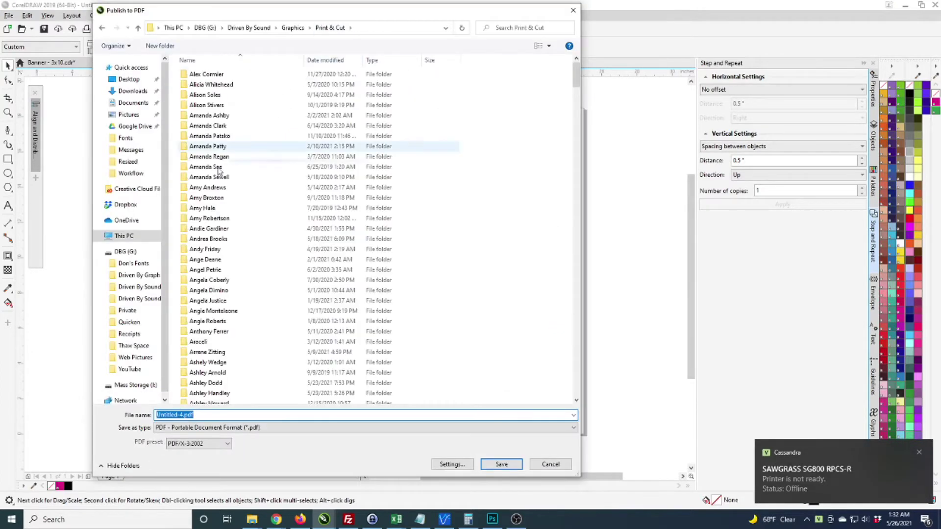
left_click(210, 178)
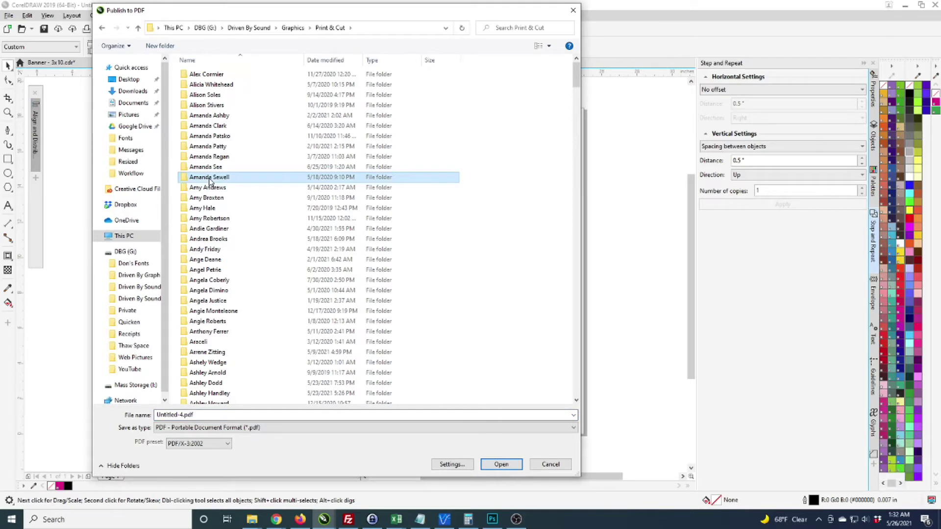
key("r")
scroll(210, 181, "down", 1)
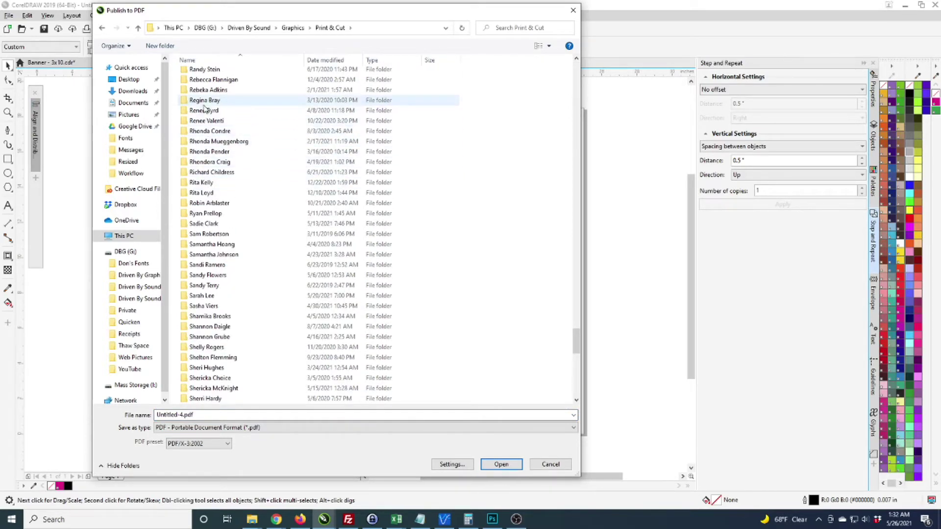
double_click(206, 213)
double_click(206, 89)
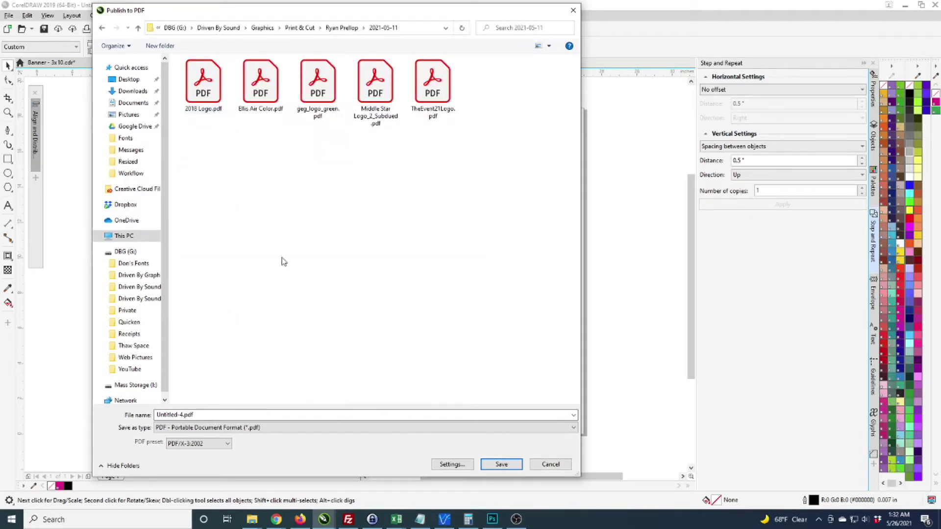
Rename the PDF to start with 'The Event -' and save it
left_click(252, 415)
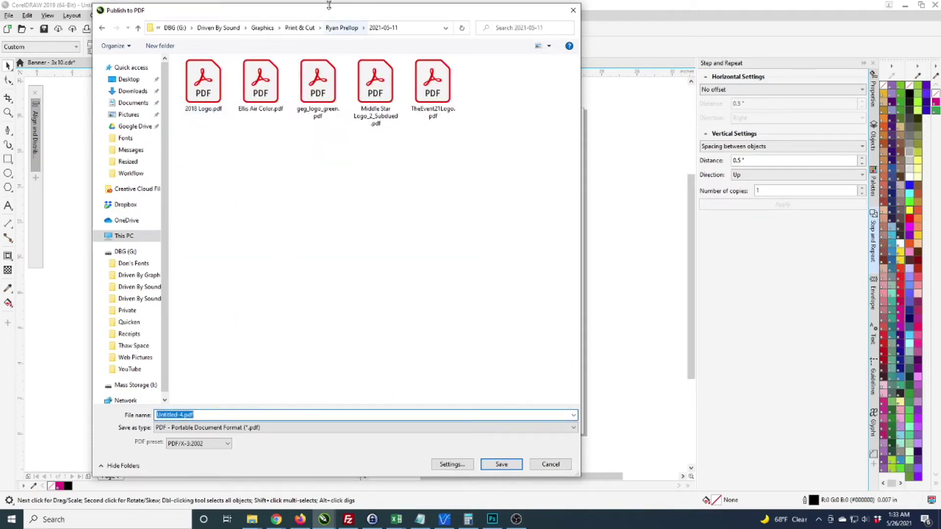
left_click_drag(331, 11, 605, 66)
key("End")
key("Left")
key("Left")
key("Left")
key("Left")
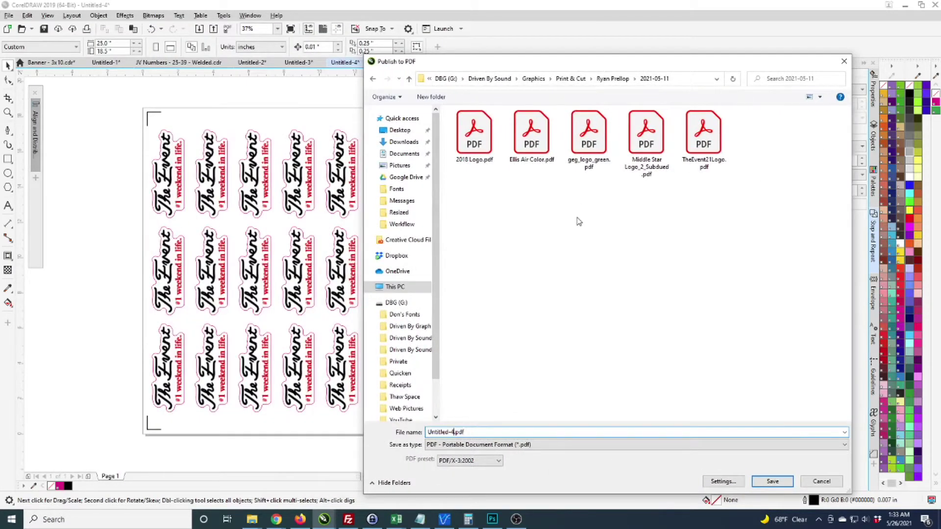
key("shift+Home")
type("The Event -")
key("Return")
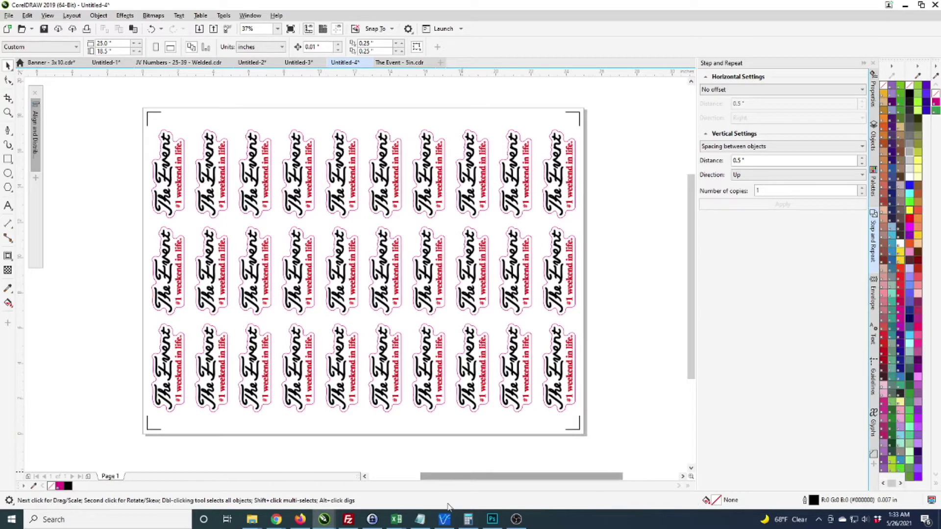
Add The Event - Gang.pdf from the 2021-05-11 folder to VersaWorks Queue A and select it
left_click(444, 520)
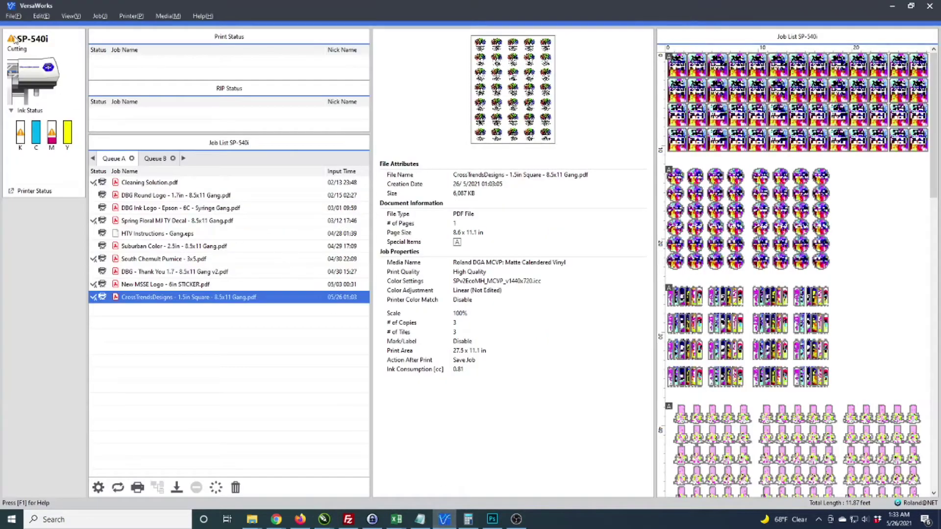
left_click(13, 15)
mouse_move(47, 28)
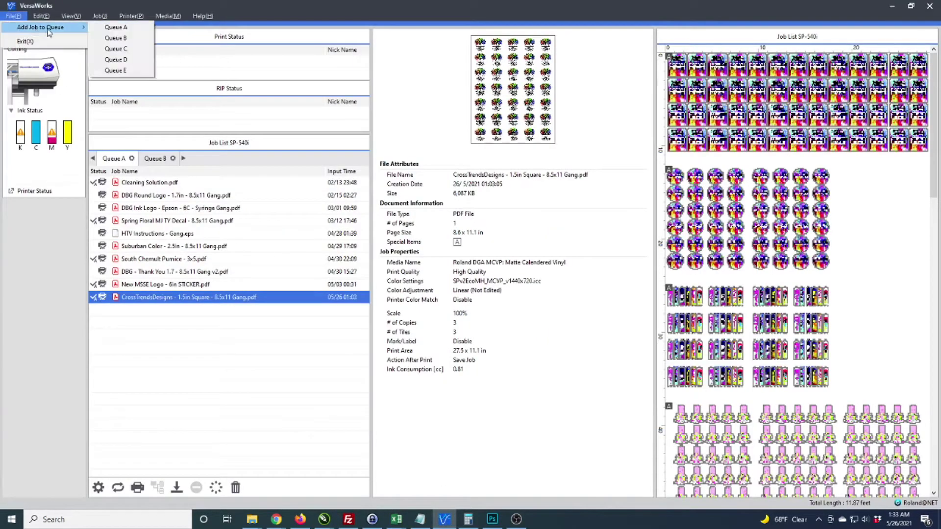
left_click(111, 28)
left_click(214, 53)
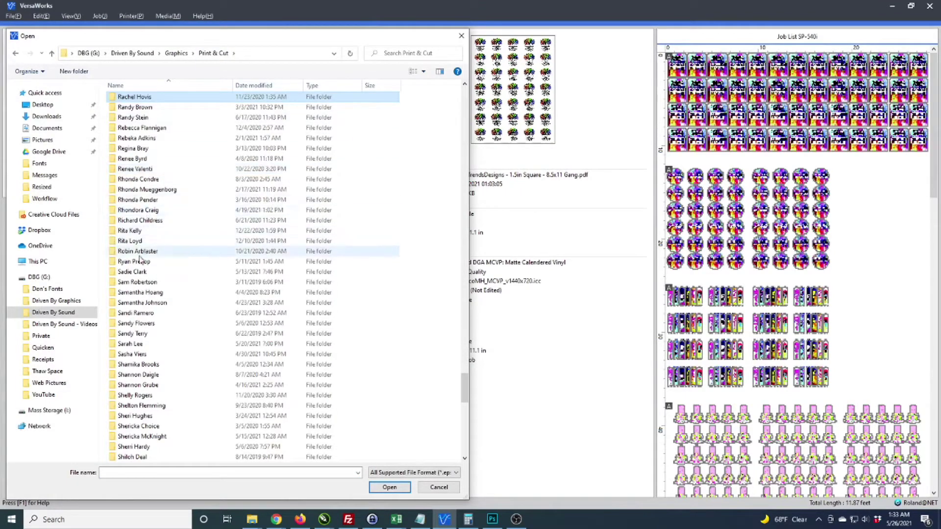
double_click(140, 261)
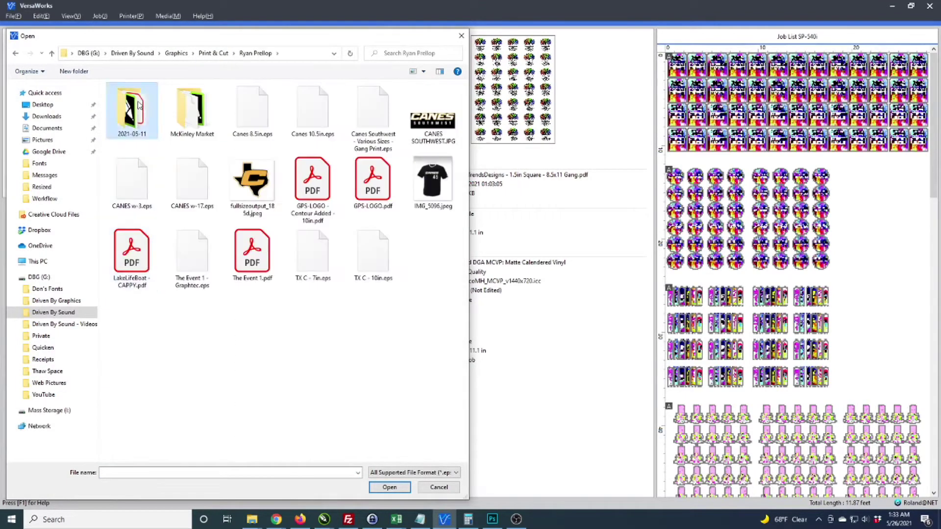
double_click(139, 105)
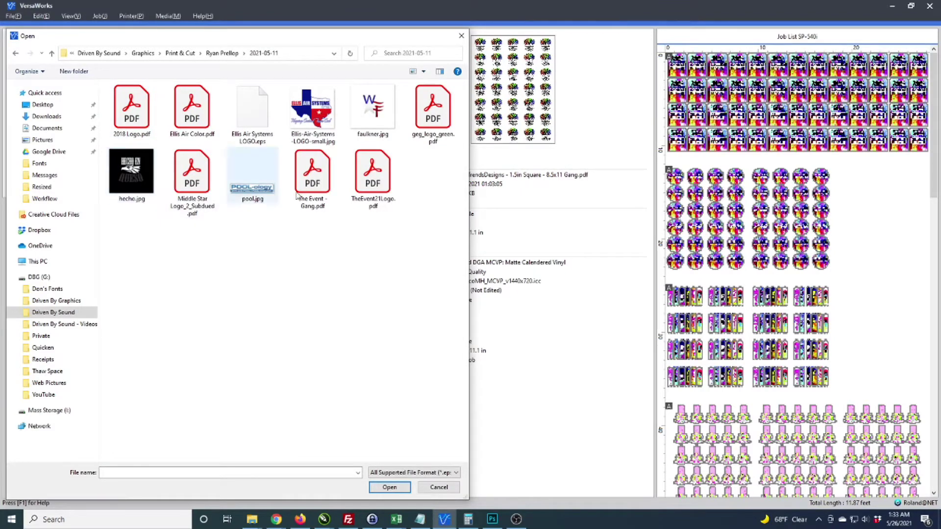
double_click(313, 179)
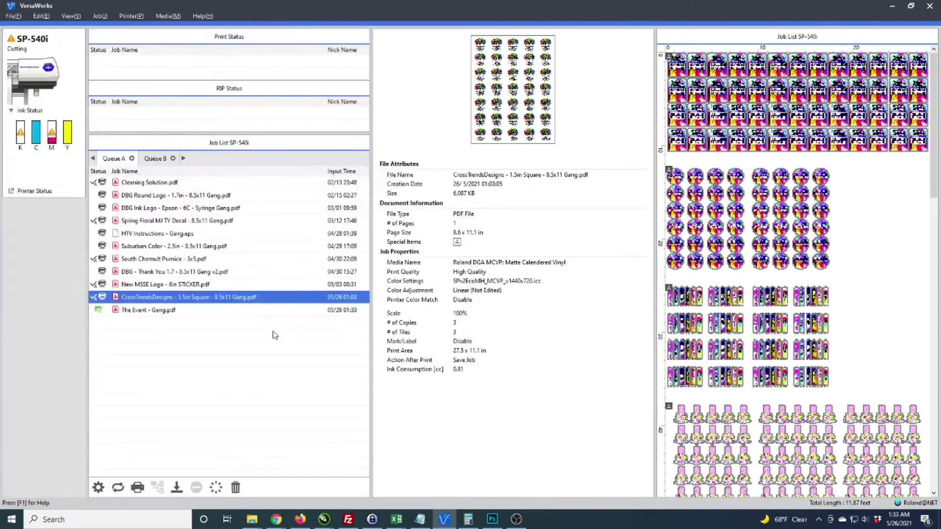
left_click(164, 318)
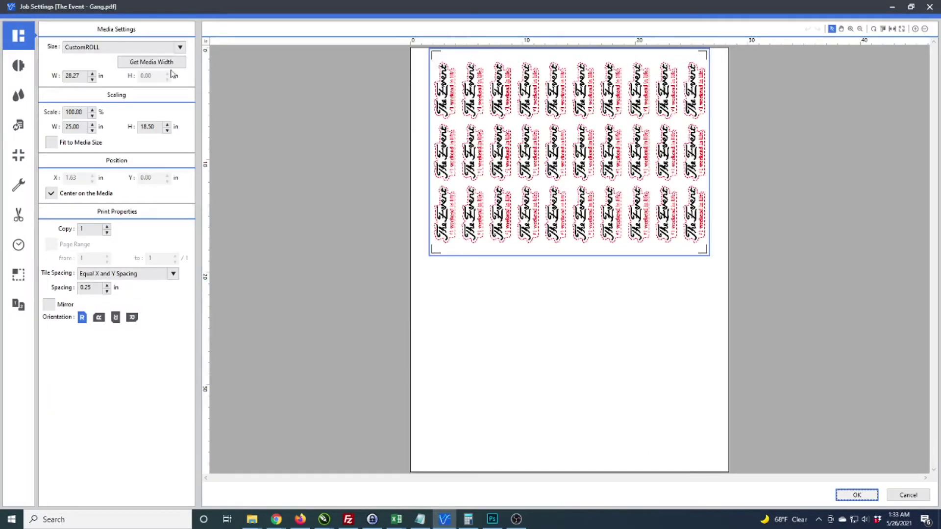
Lay the job out on ROLL1346 (53in) media as 2 copies, 1.5 in spacing, rotated orientation
left_click(127, 48)
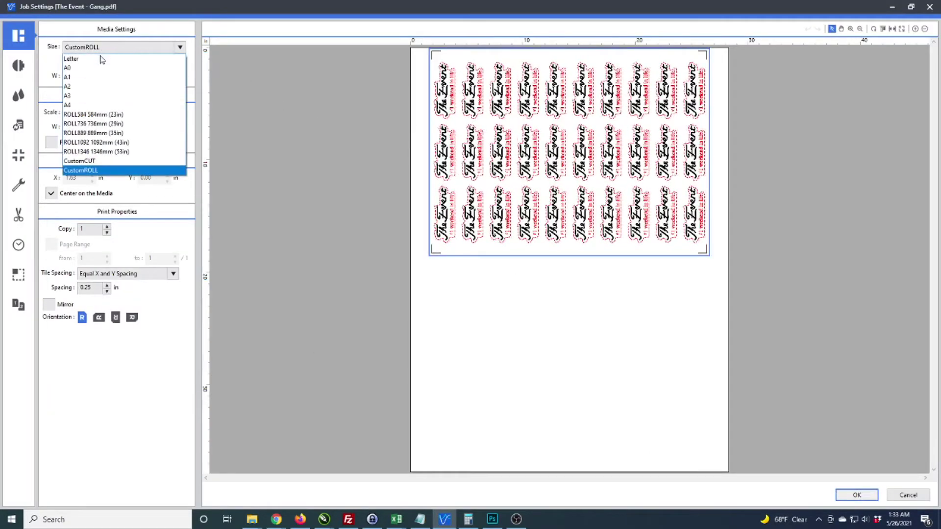
left_click(126, 151)
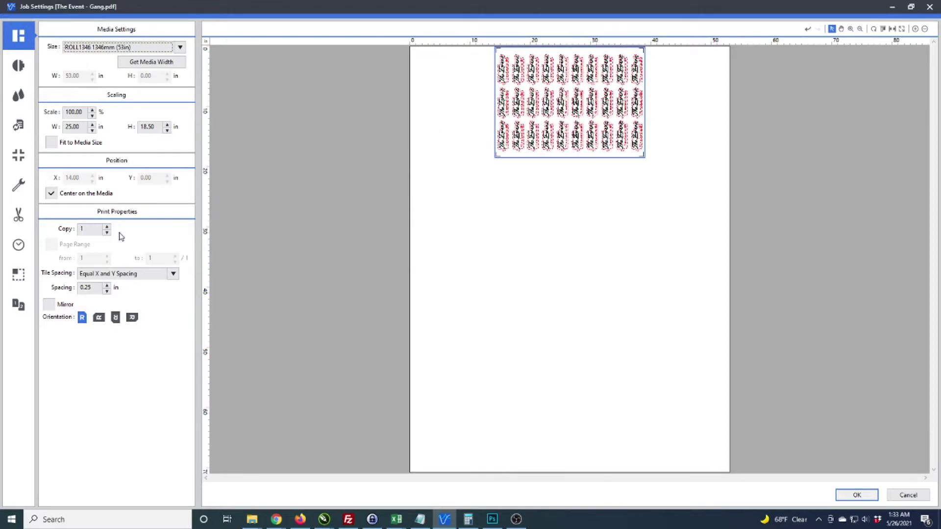
left_click(107, 226)
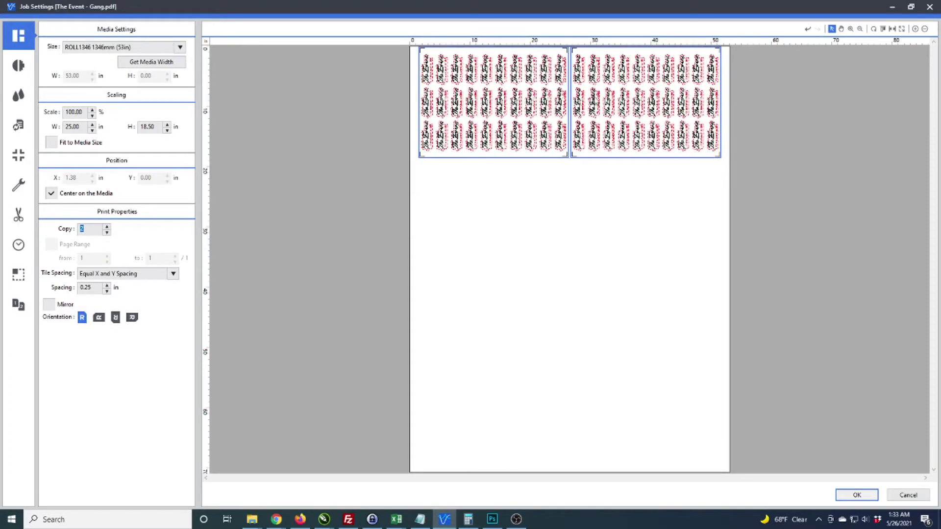
left_click(97, 287)
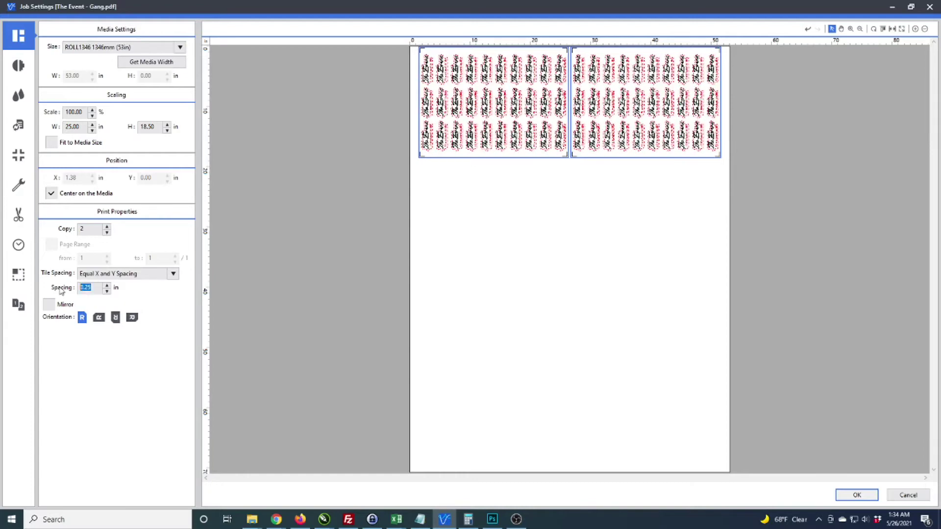
type("1")
key("Tab")
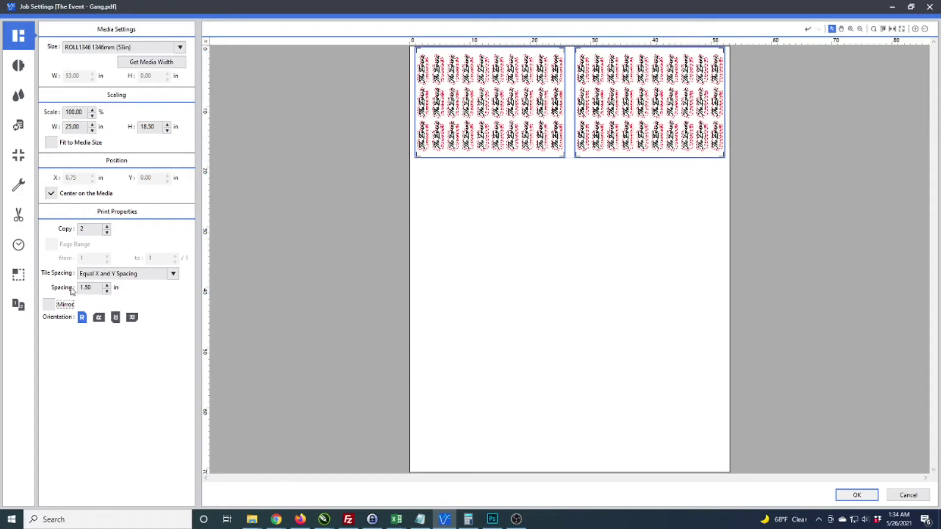
left_click(114, 319)
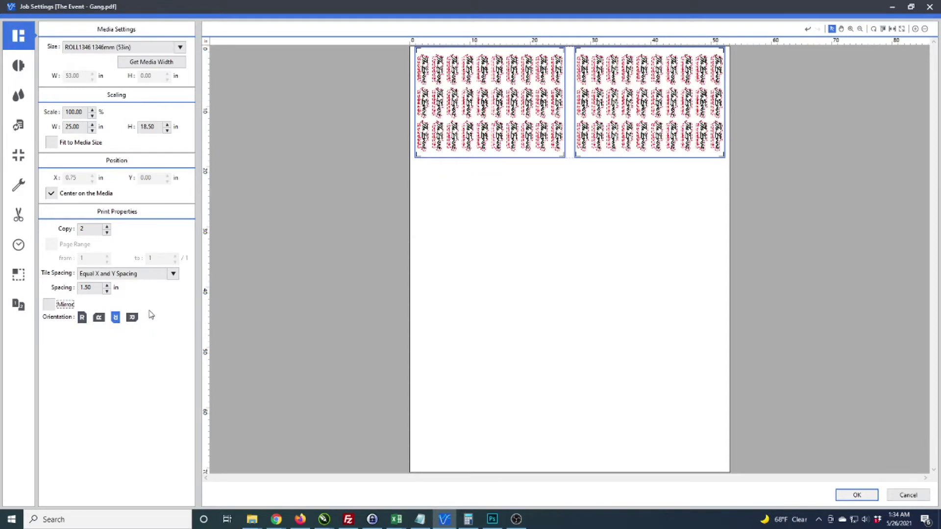
left_click(18, 65)
left_click(76, 58)
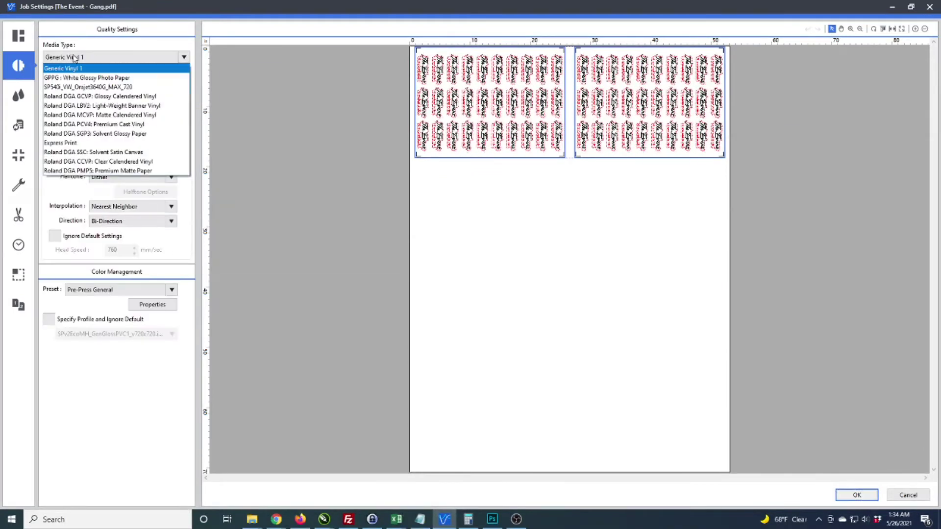
Use Roland DGA GCVP media, High Quality, Error Diffusion halftone, Bi-Cubic interpolation and True Rich Color 2
left_click(141, 98)
left_click(112, 72)
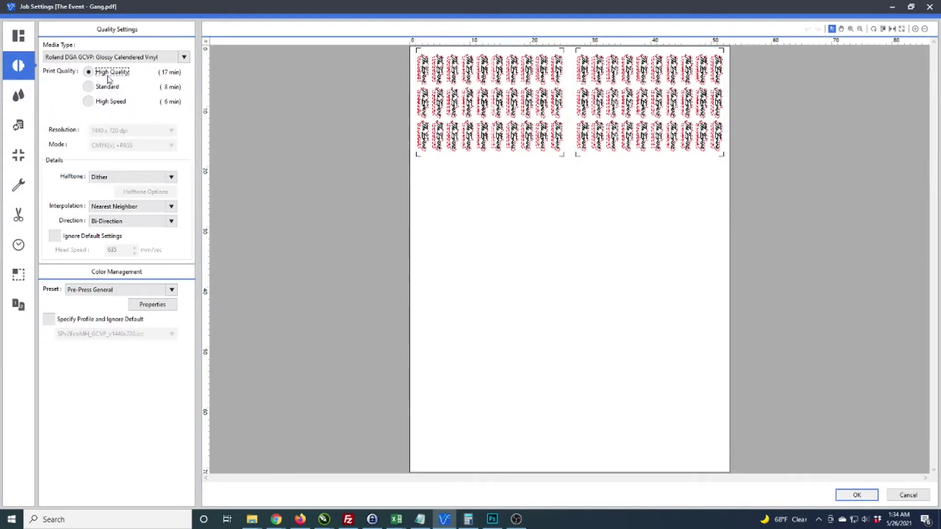
left_click(104, 178)
left_click(103, 199)
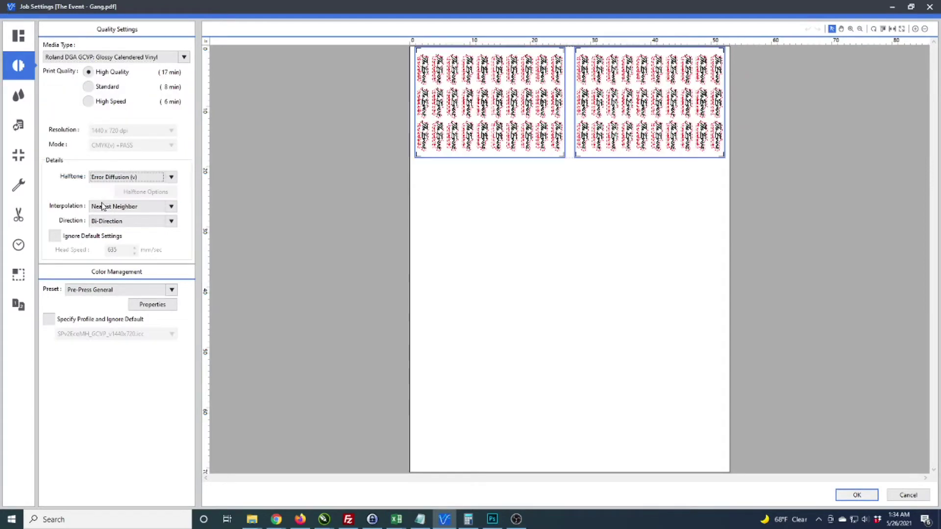
left_click(110, 207)
left_click(106, 238)
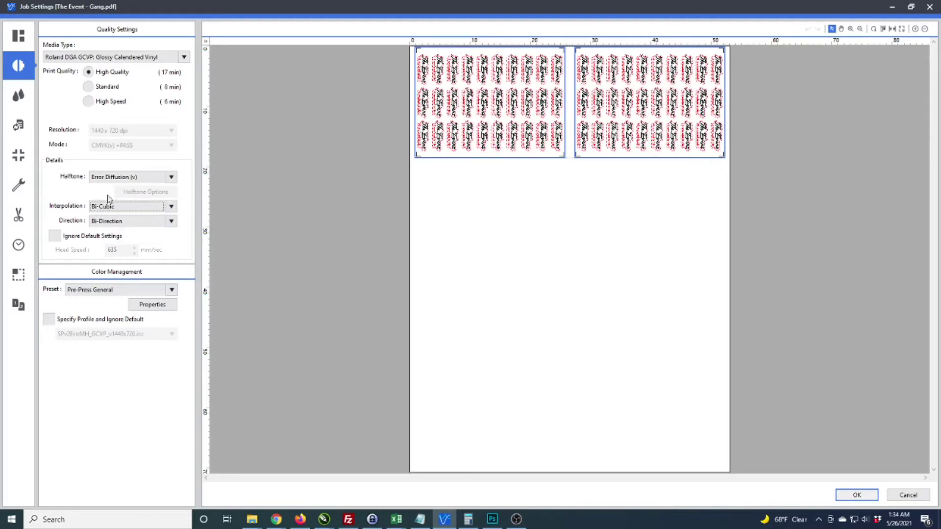
left_click(94, 290)
left_click(93, 301)
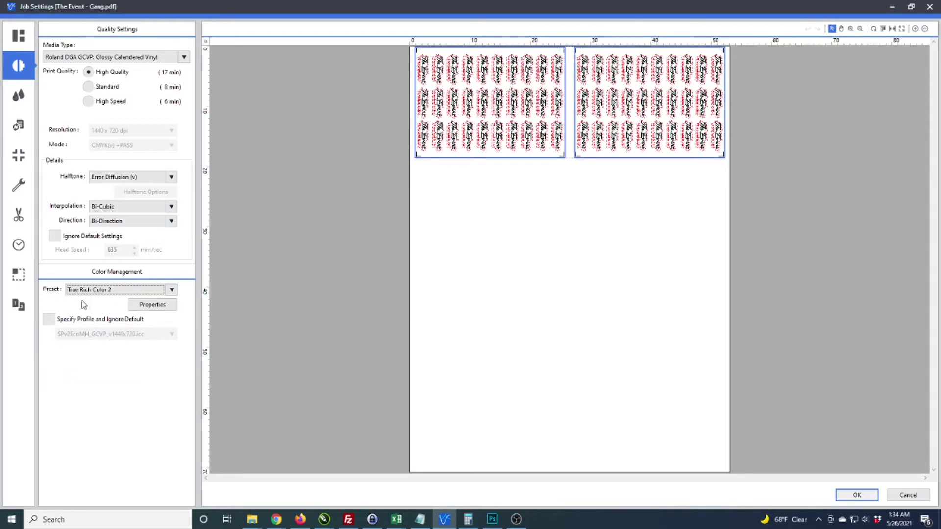
left_click(21, 103)
Enable custom Printer Controls with 90 mm page space and the media's default heater settings
left_click(18, 125)
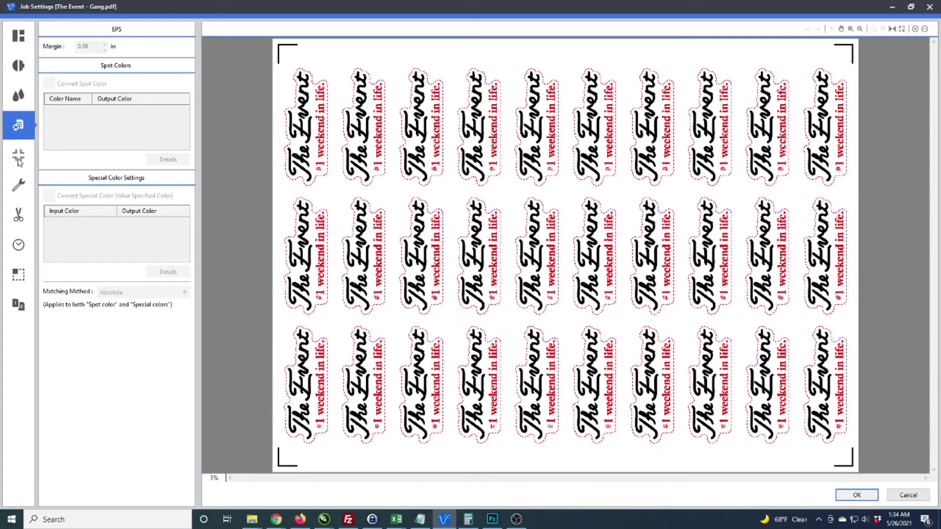
left_click(21, 157)
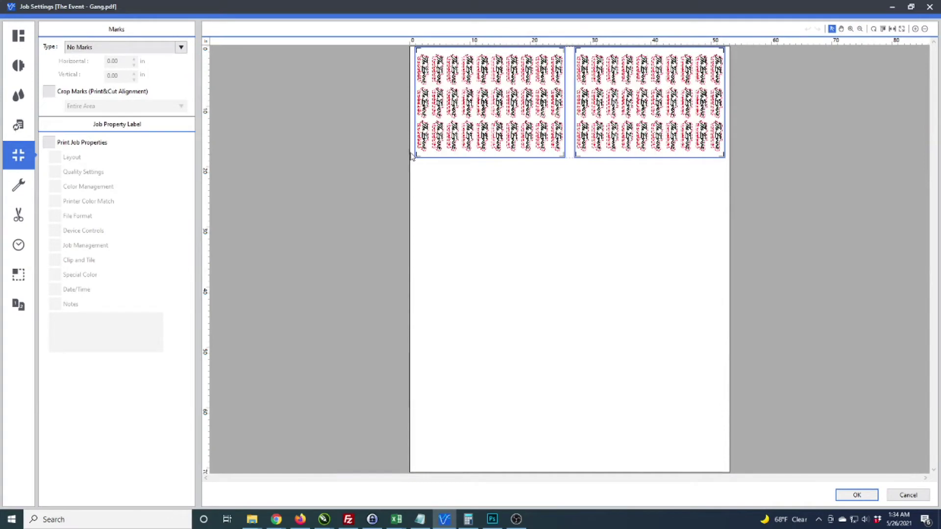
left_click(18, 185)
left_click(75, 62)
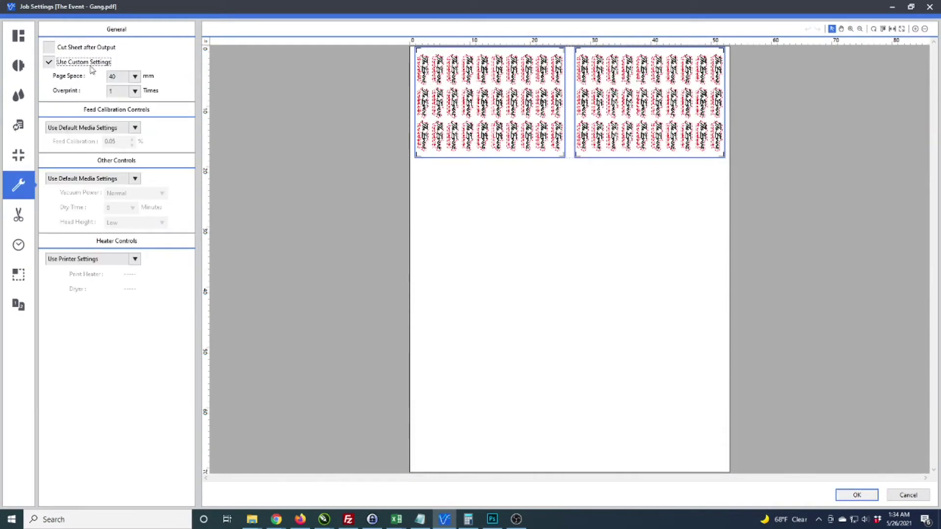
left_click(122, 77)
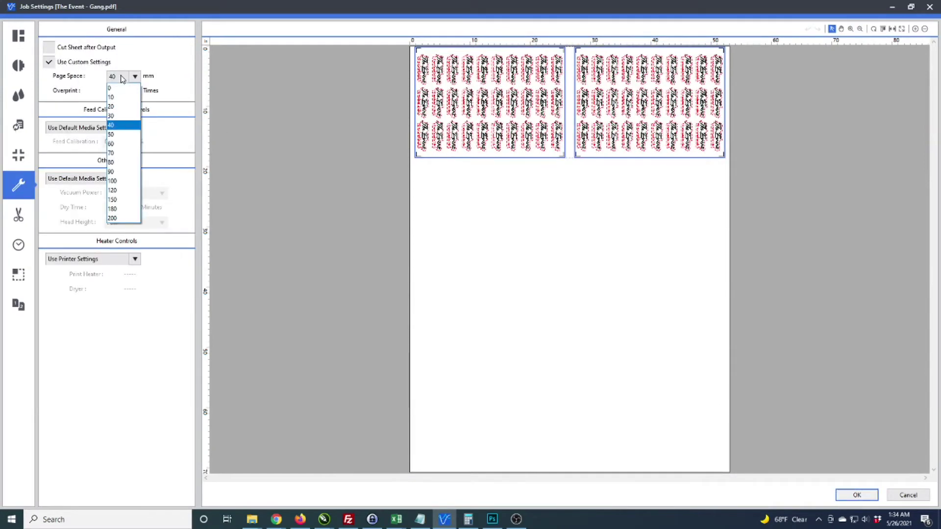
left_click(122, 172)
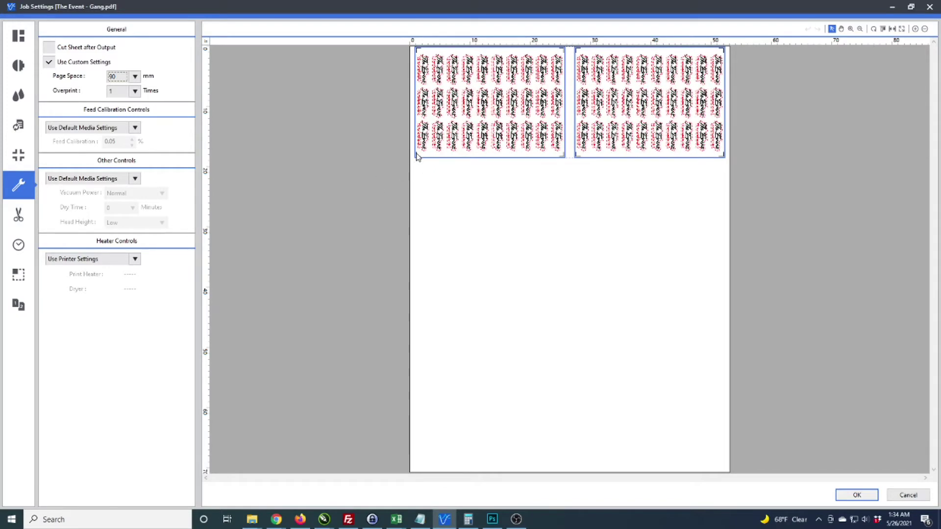
left_click(135, 259)
left_click(130, 266)
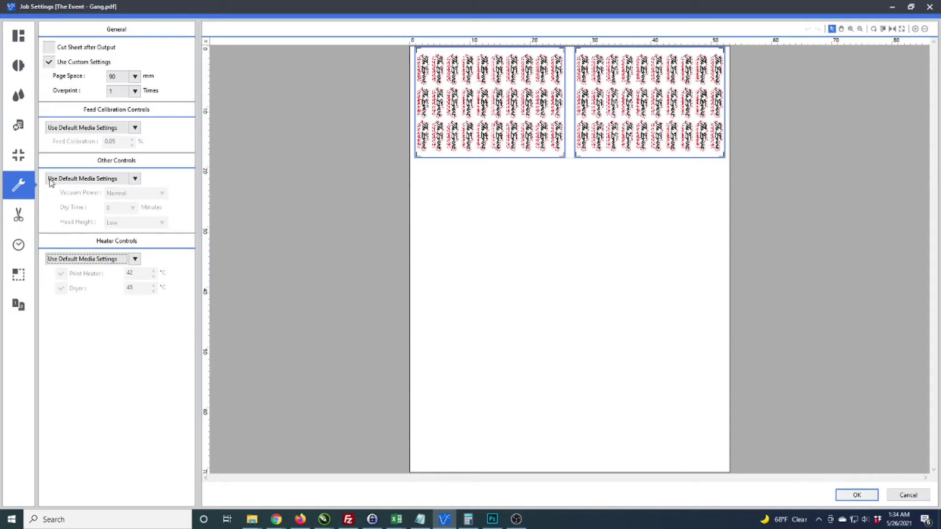
Set the Cut Controls operation mode to Print Only and apply the job settings
left_click(19, 216)
left_click(112, 48)
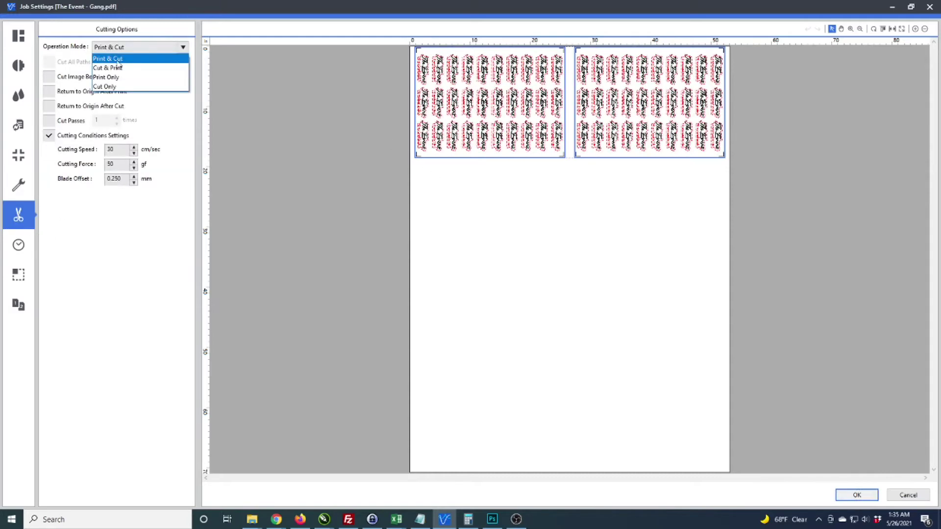
left_click(121, 80)
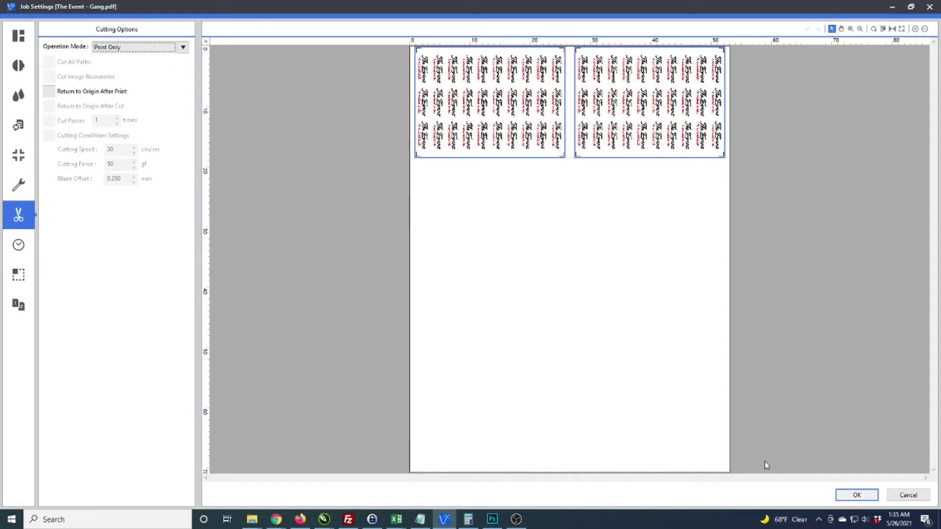
left_click(856, 495)
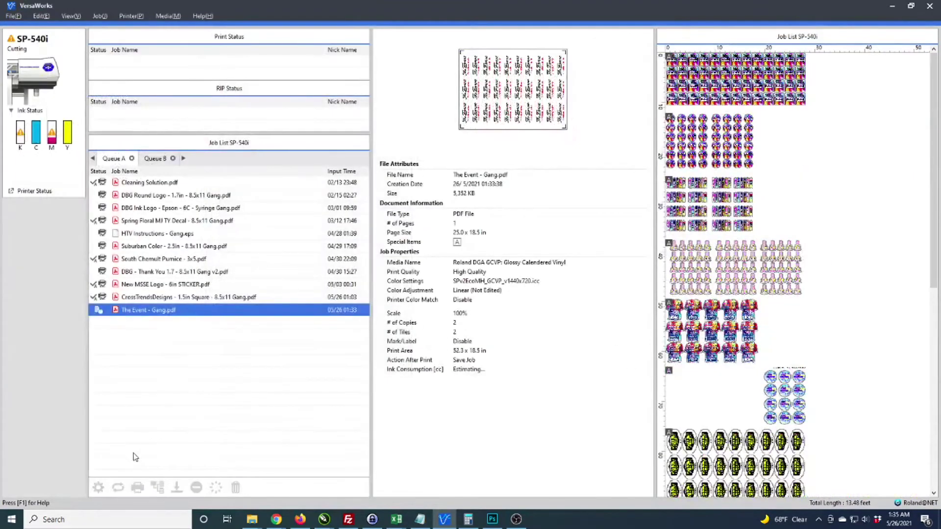
Print The Event job and the CrossTrendsDesigns job, accepting the low-ink warning
left_click(118, 487)
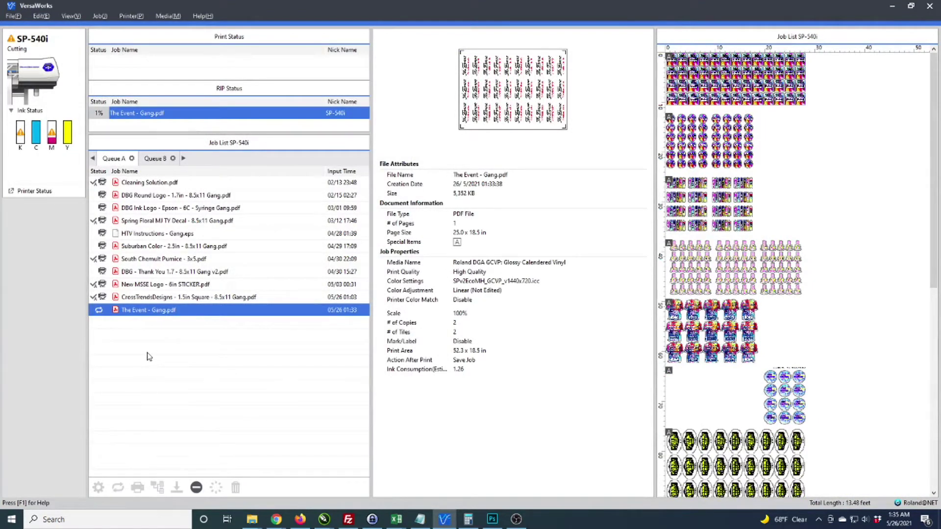
left_click(156, 298)
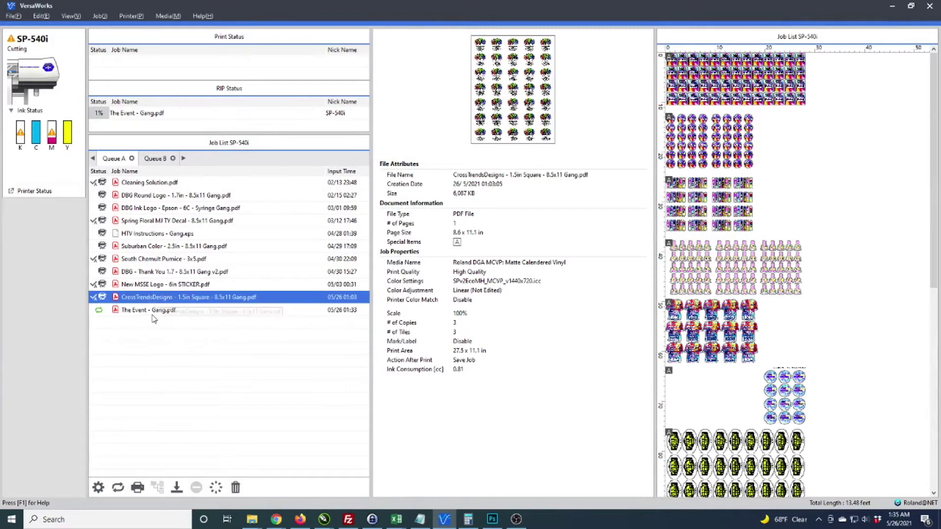
left_click(139, 489)
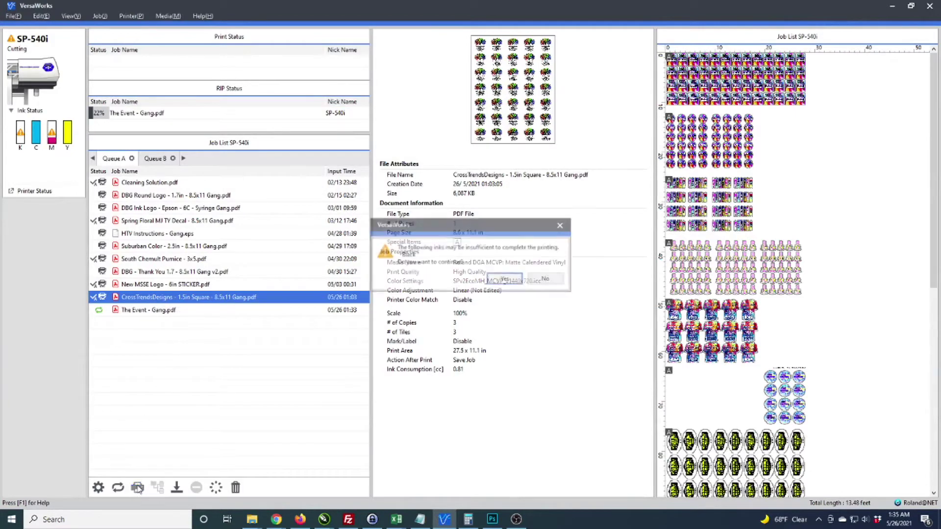
left_click(503, 283)
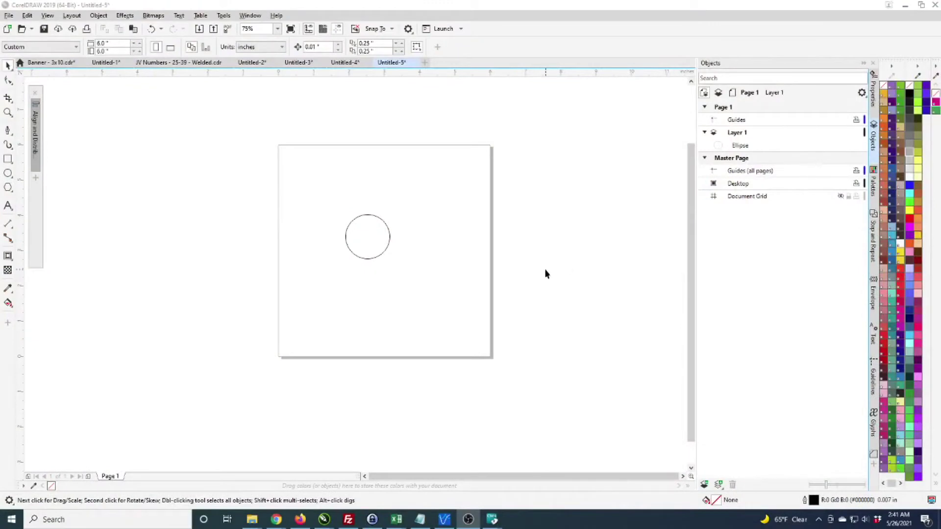
Select and nudge the 1.25-inch test circle, then open it in Cut/Plot (CM4)
left_click(362, 241)
left_click_drag(364, 251, 369, 250)
left_click(92, 43)
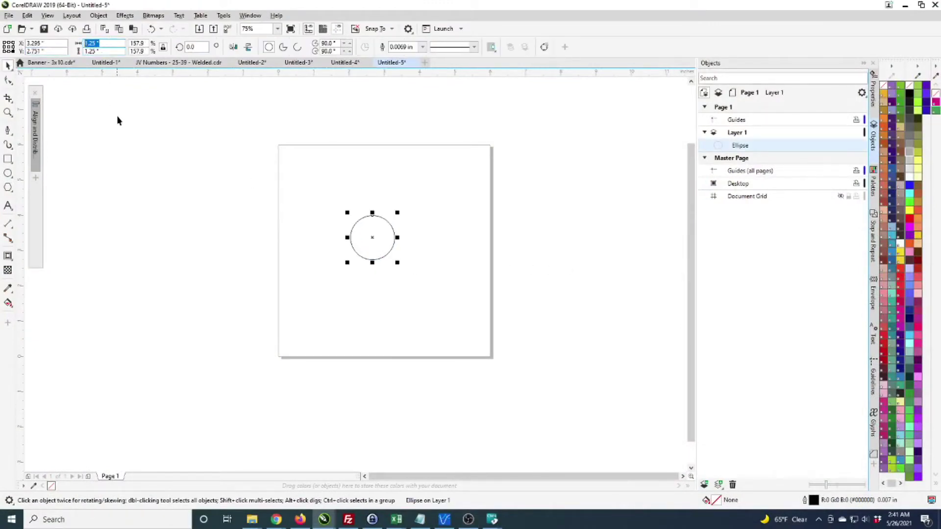
left_click(444, 28)
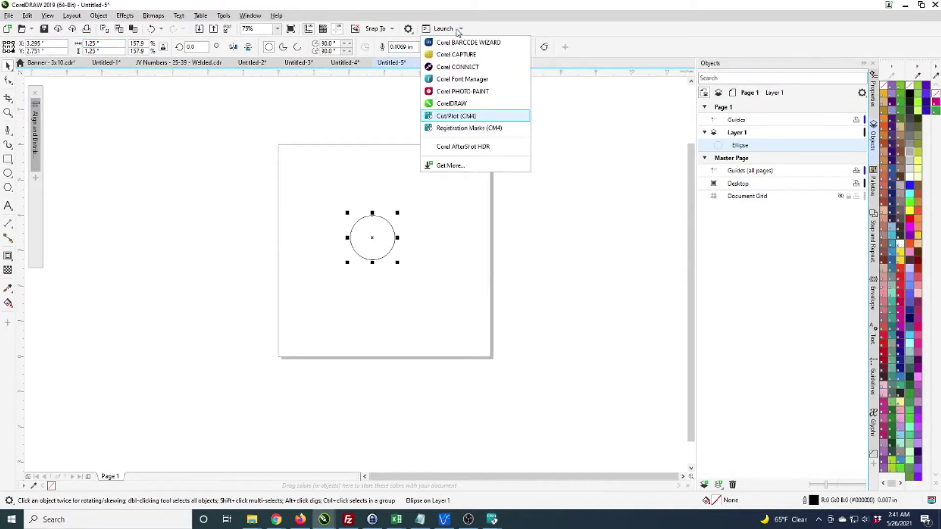
left_click(466, 117)
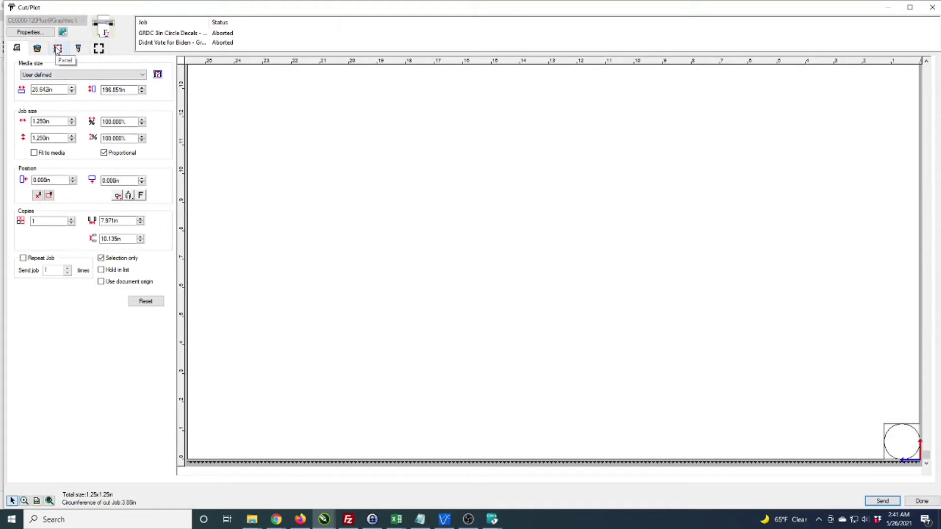
Review force 36 and two passes on the Color/Layer tab, then close Cut/Plot with Done
left_click(38, 49)
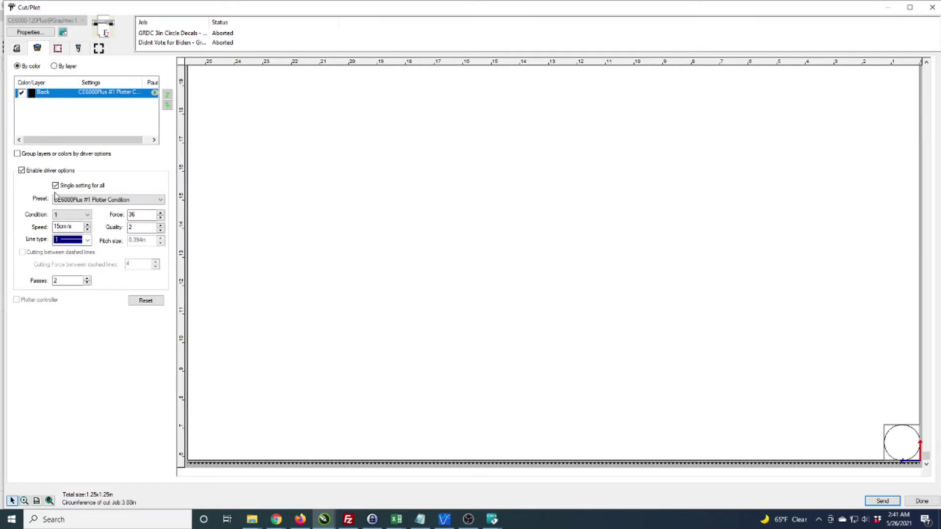
double_click(57, 281)
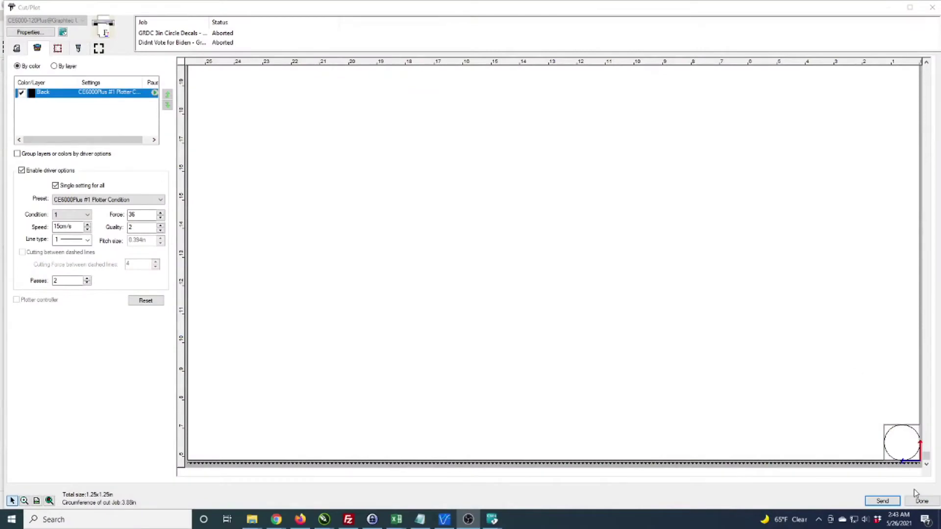
left_click(919, 500)
Switch to the Untitled-4 sticker sheet and briefly check its cutting settings in Cut/Plot
left_click(524, 220)
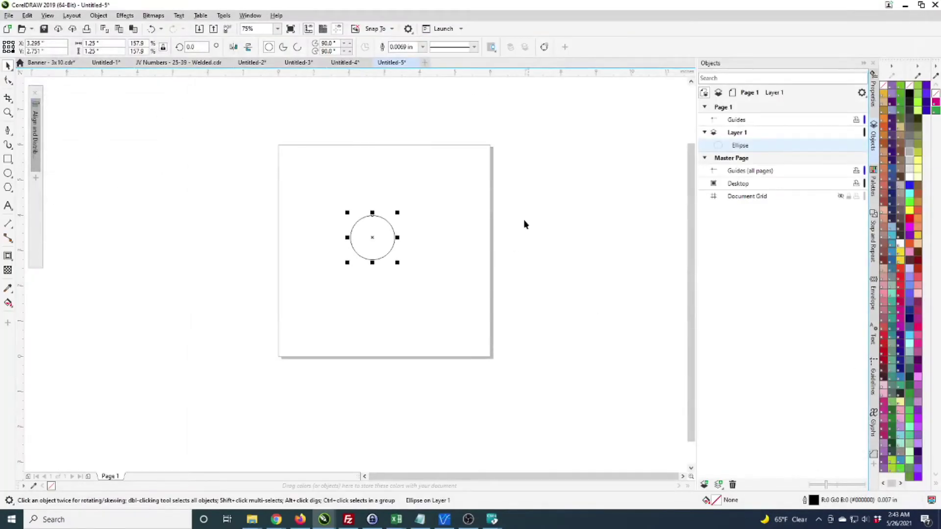
left_click(349, 63)
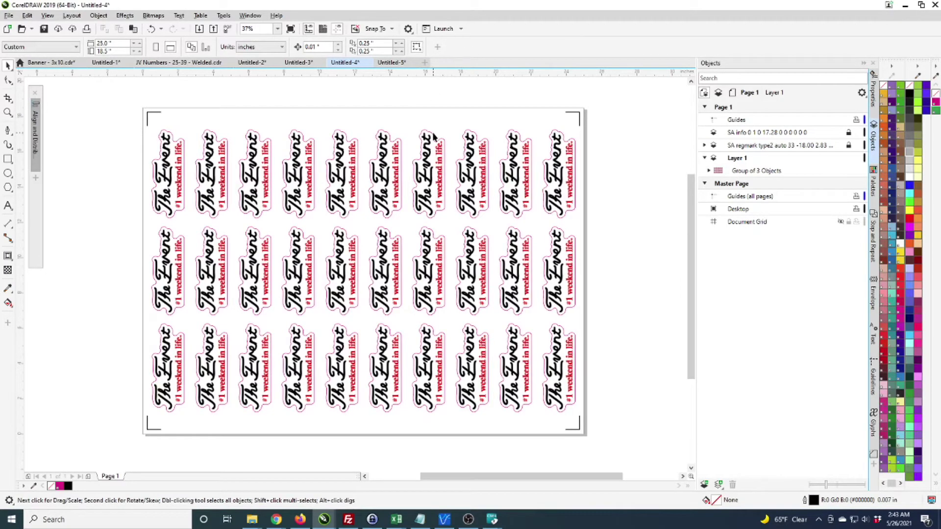
left_click(459, 29)
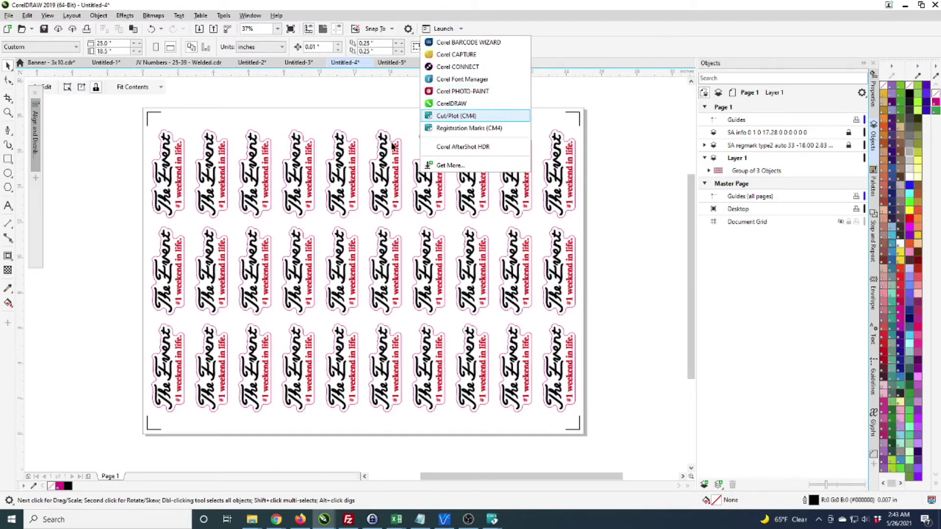
left_click(456, 115)
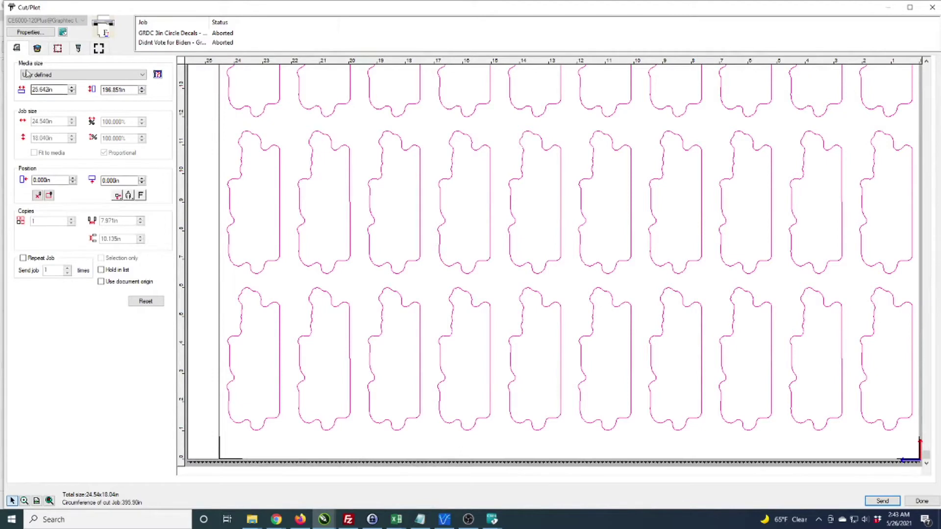
left_click(35, 51)
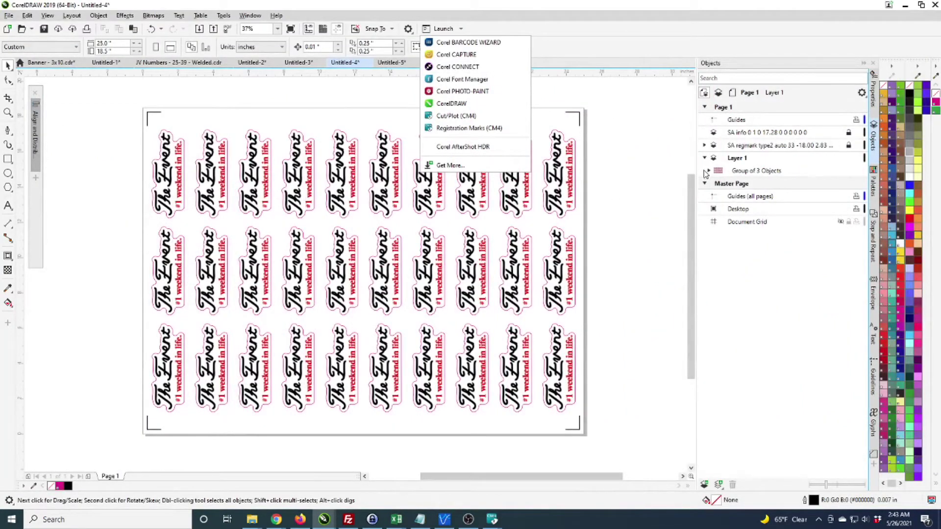
left_click(710, 173)
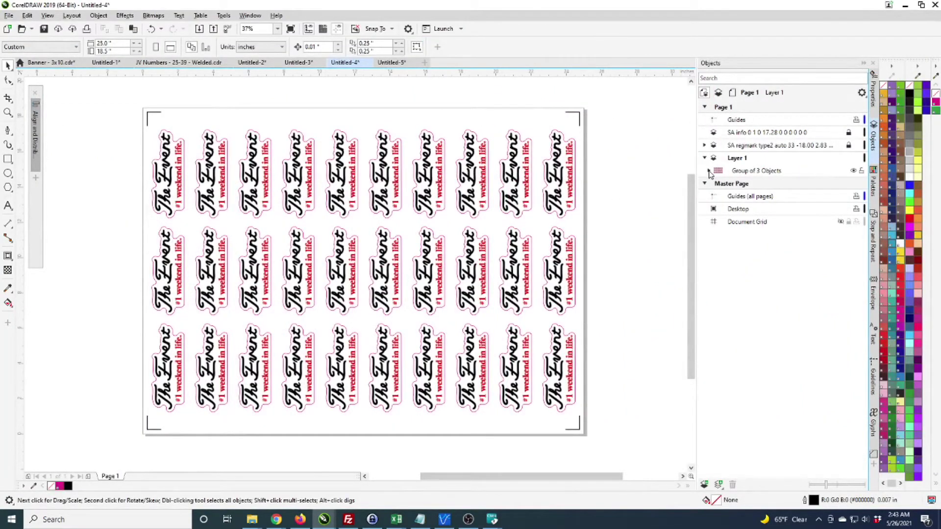
In the Objects docker, expand Group of 3 Objects, the third Group of 10 Objects and the last PowerClip Curve
left_click(708, 171)
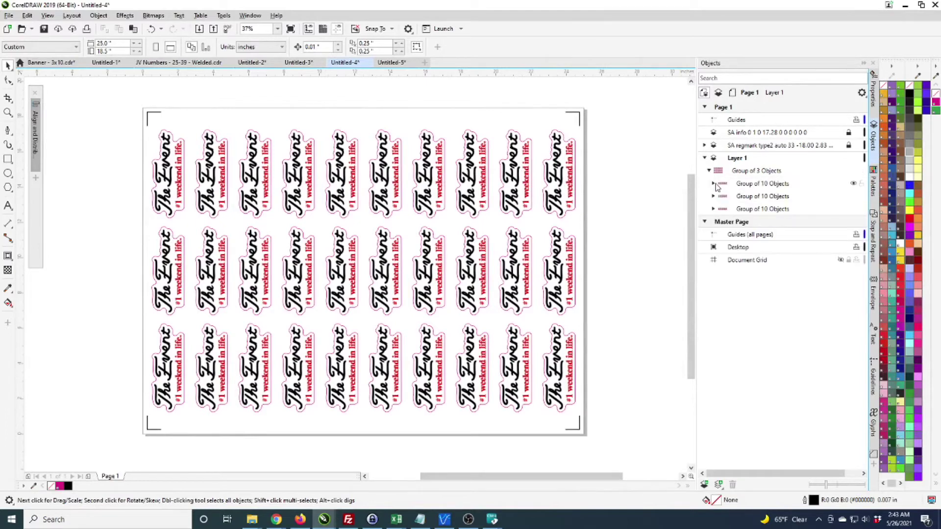
left_click(713, 209)
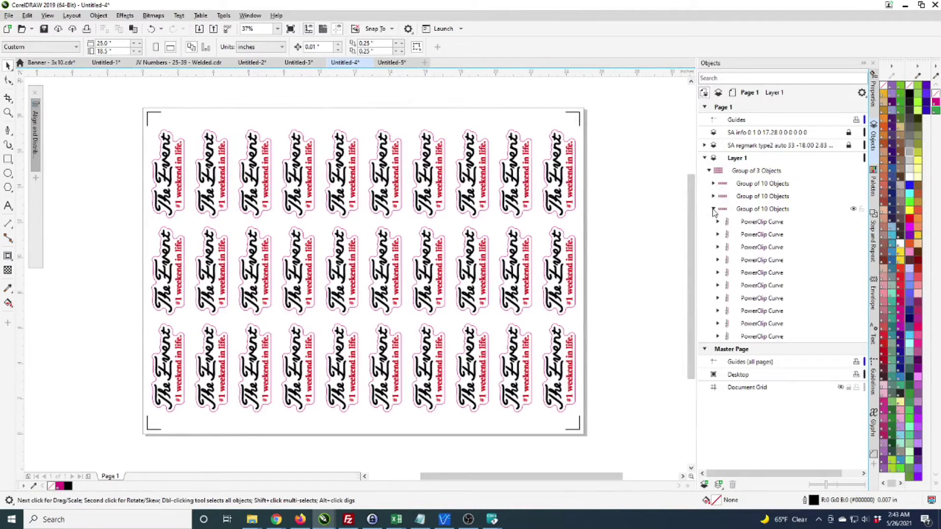
left_click(718, 337)
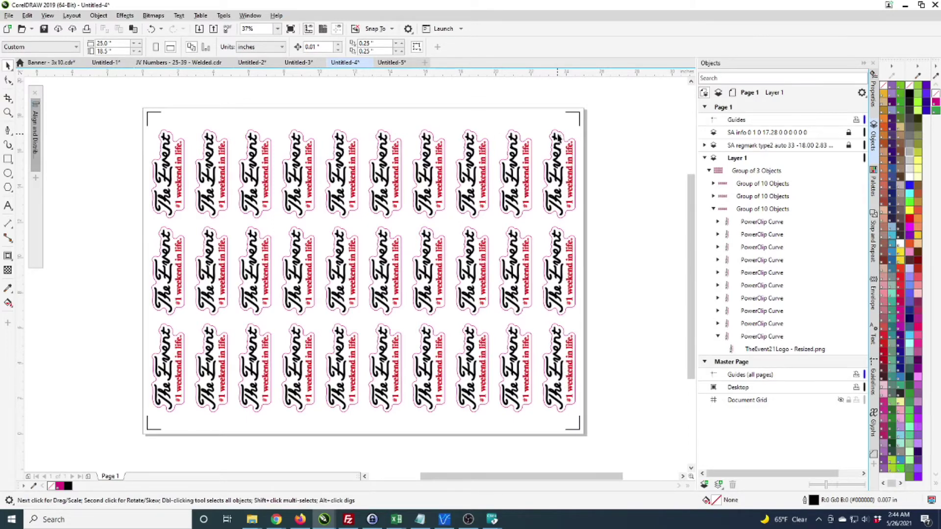
left_click(460, 29)
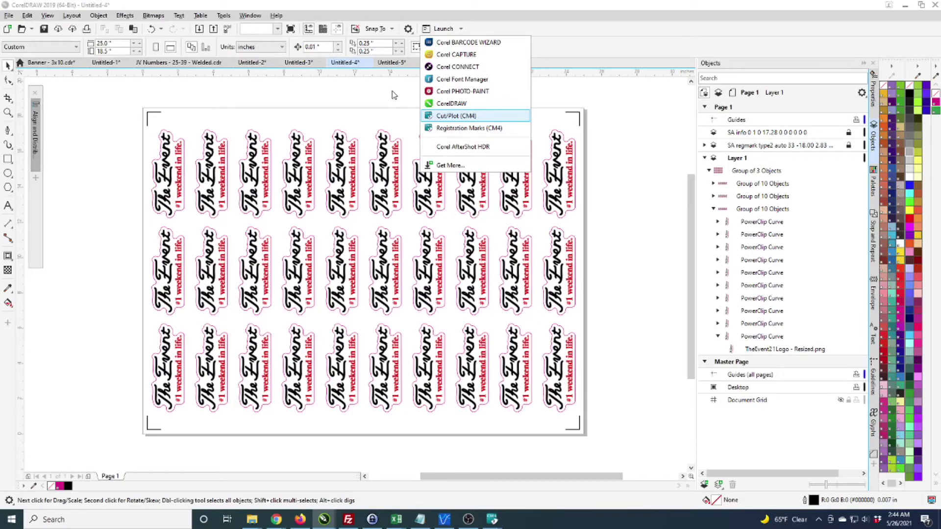
Review cutting force, job options and registration mark settings, then send the Untitled-4 contour job to the CE6000
key("Return")
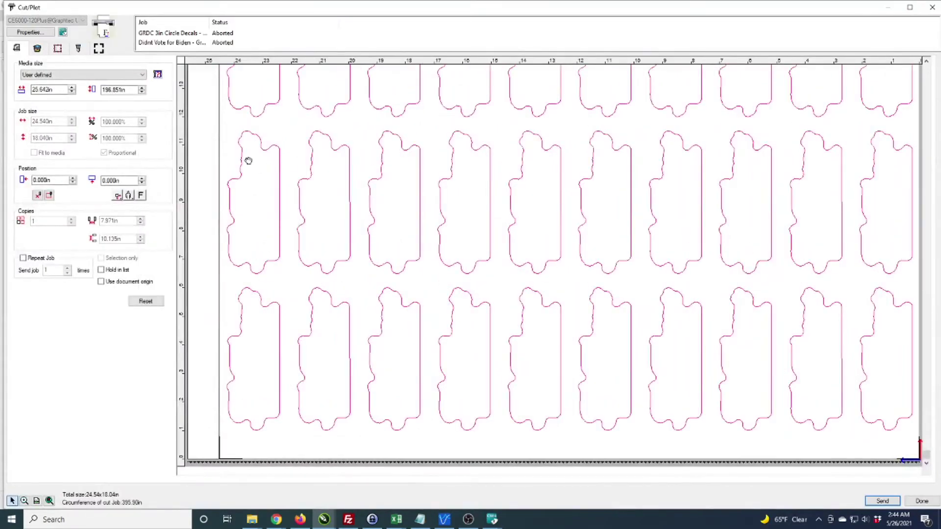
left_click(37, 48)
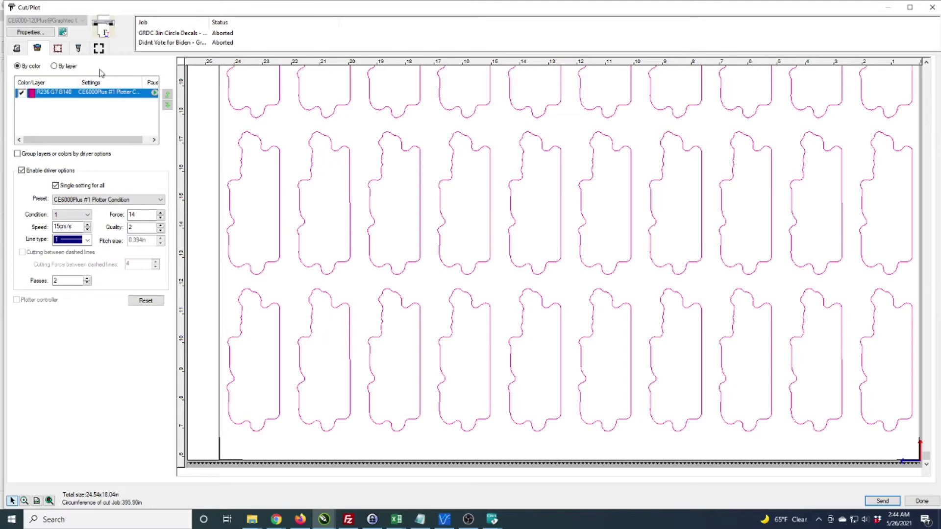
left_click(55, 49)
left_click(79, 50)
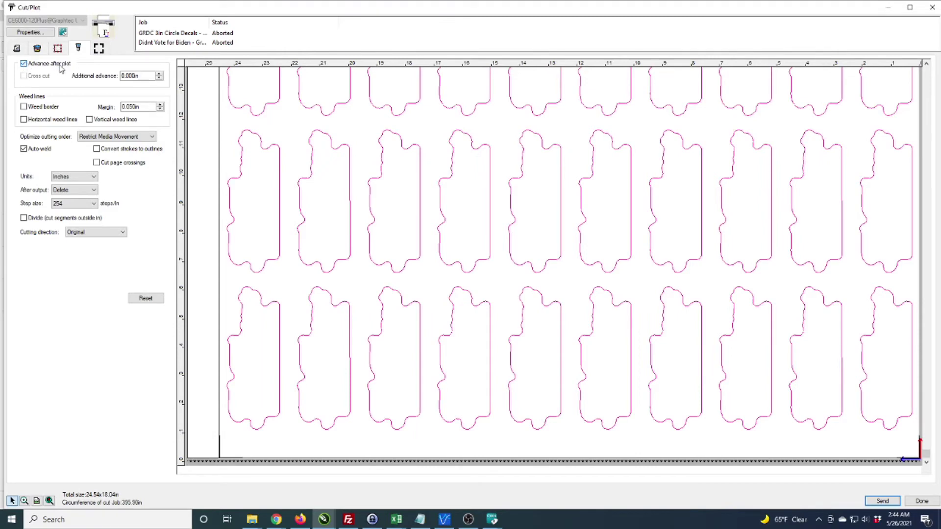
left_click(98, 47)
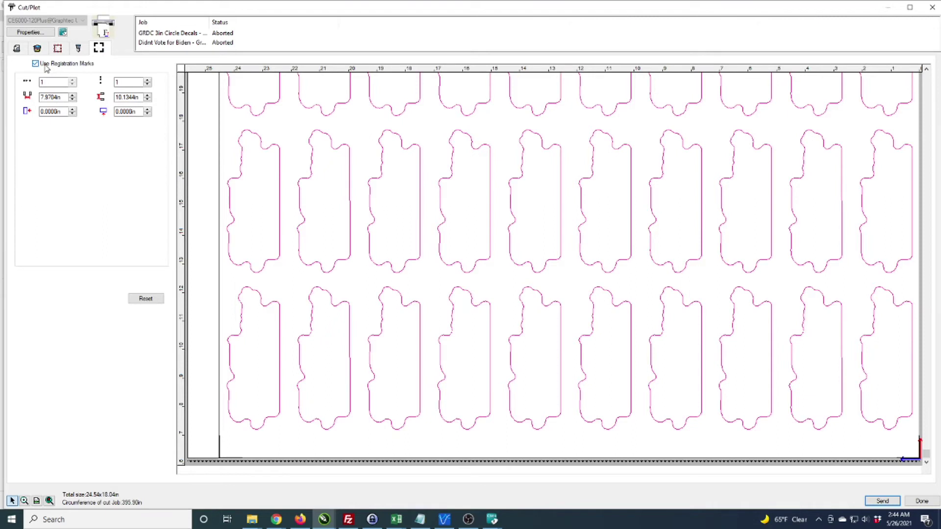
left_click(882, 500)
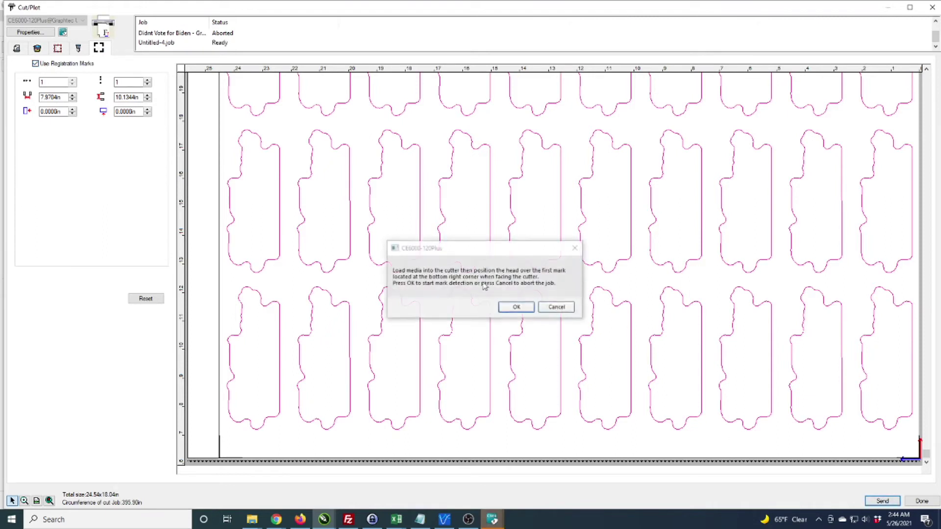